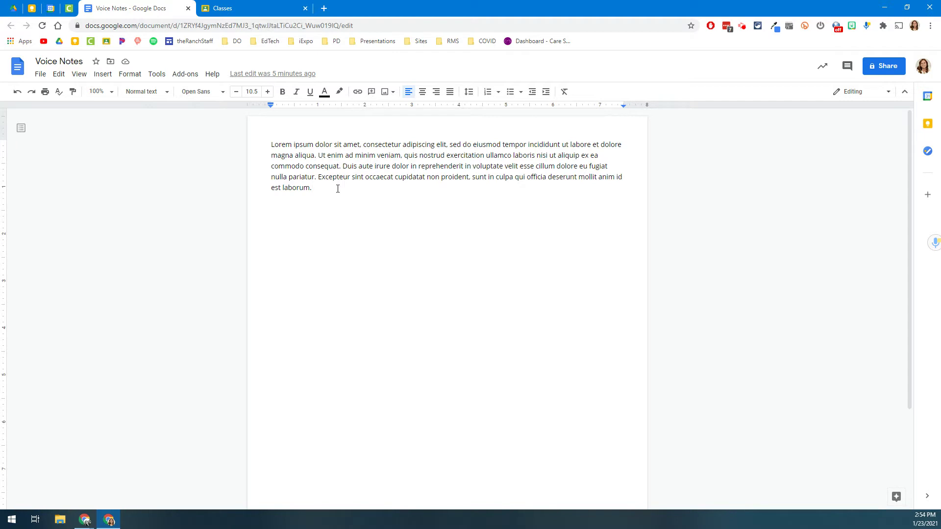
Record an 8-second Mote voice note and post it as a comment on the Lorem ipsum paragraph.
left_click_drag(333, 188, 258, 141)
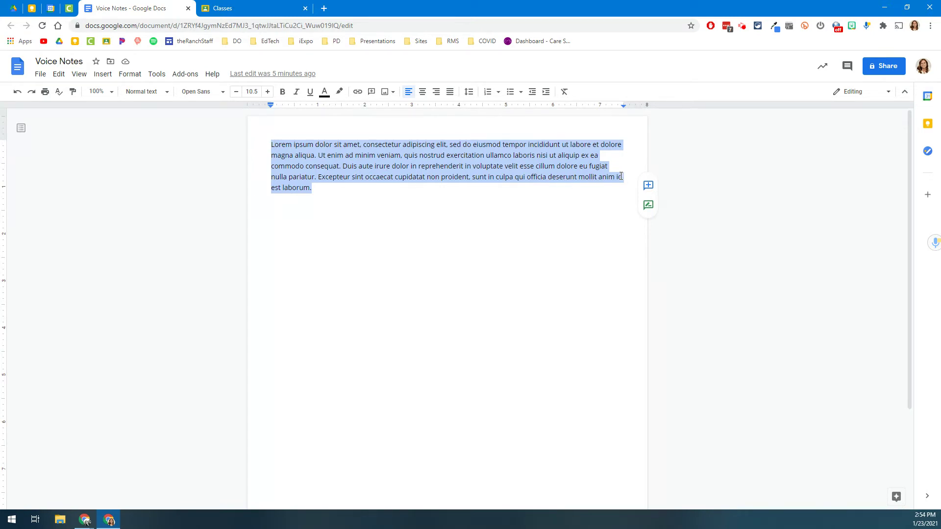
left_click(649, 187)
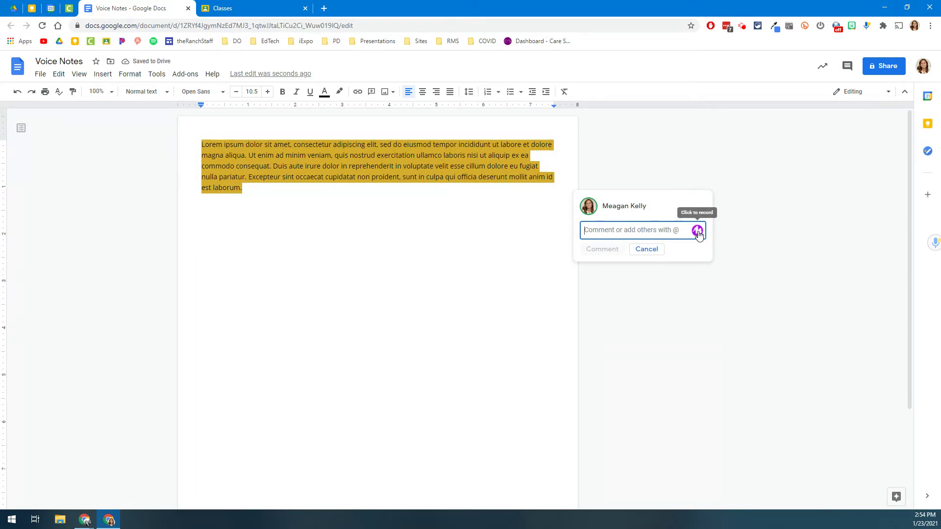
left_click(698, 232)
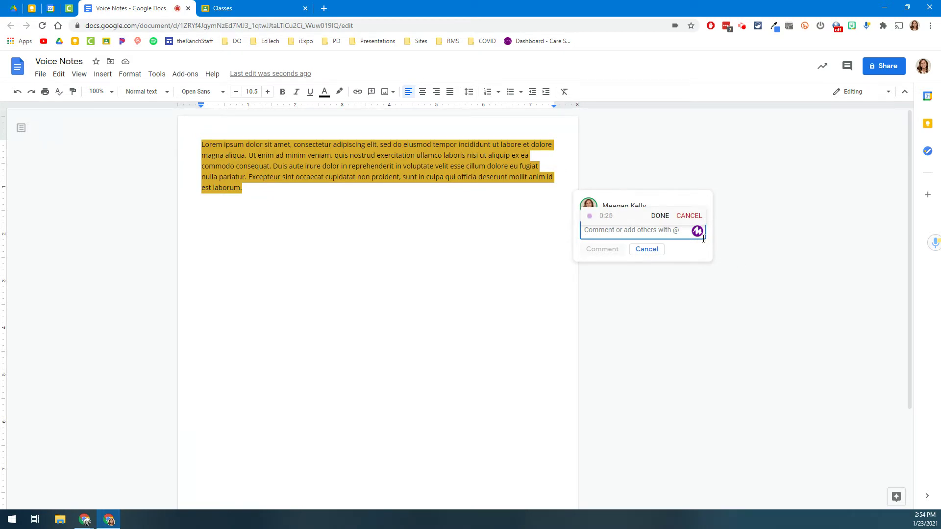
left_click(661, 219)
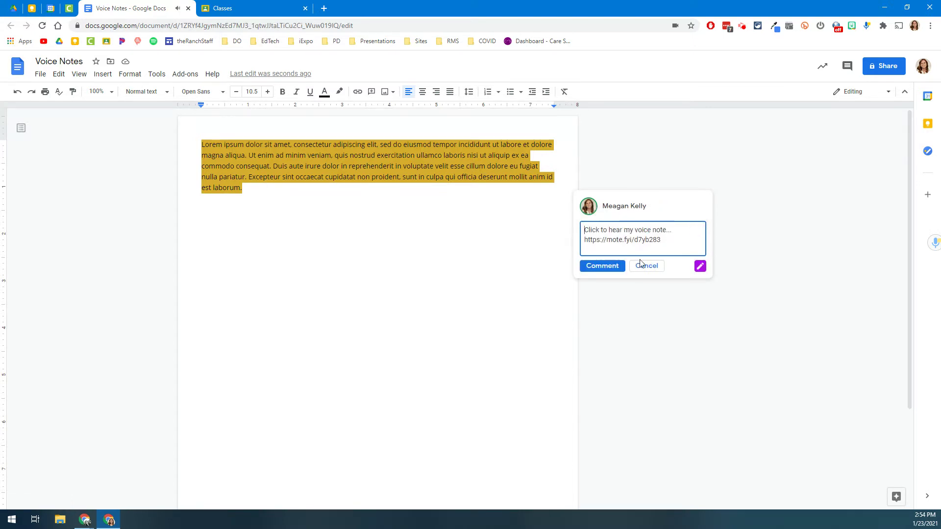
left_click(616, 269)
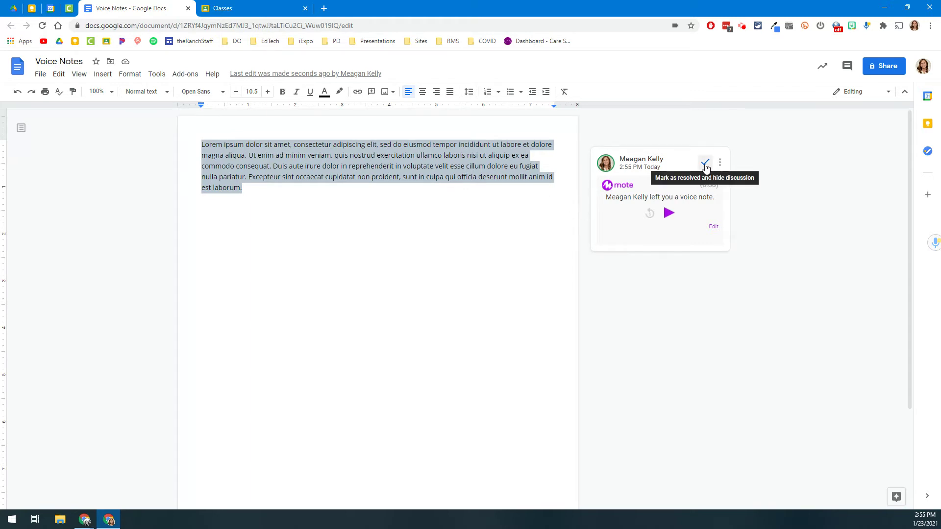
Resolve the Mote voice-note comment and reselect the Lorem ipsum paragraph.
left_click(705, 164)
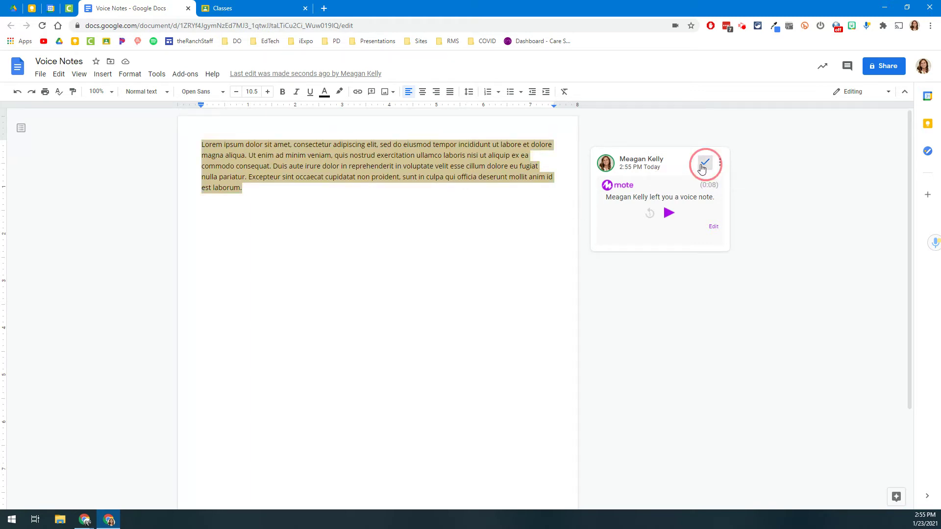
left_click(339, 187)
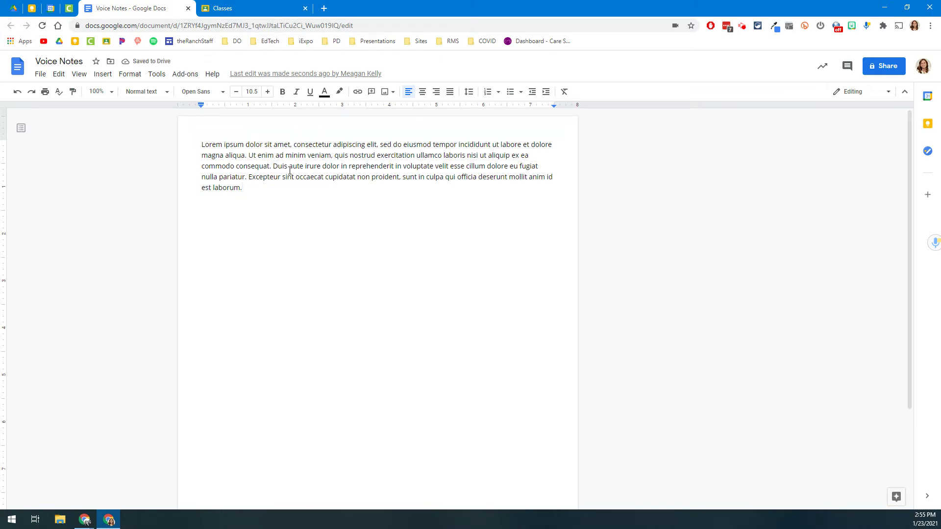
triple_click(287, 176)
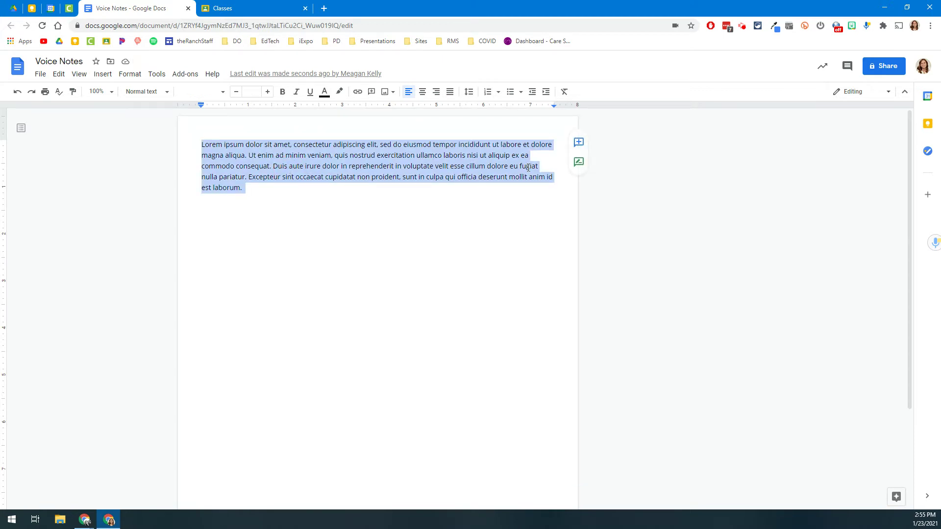
Start a Talk and Comment voice recording for the Lorem ipsum paragraph.
left_click(578, 142)
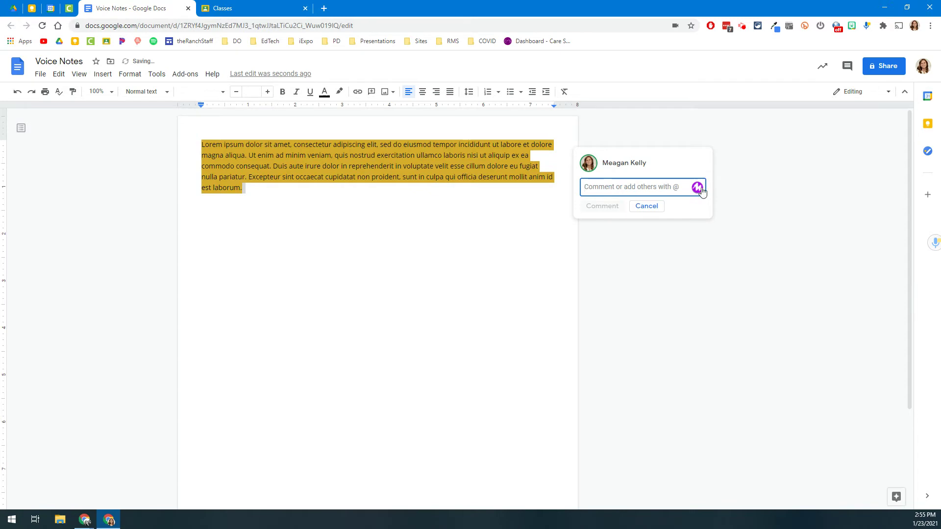
left_click(514, 160)
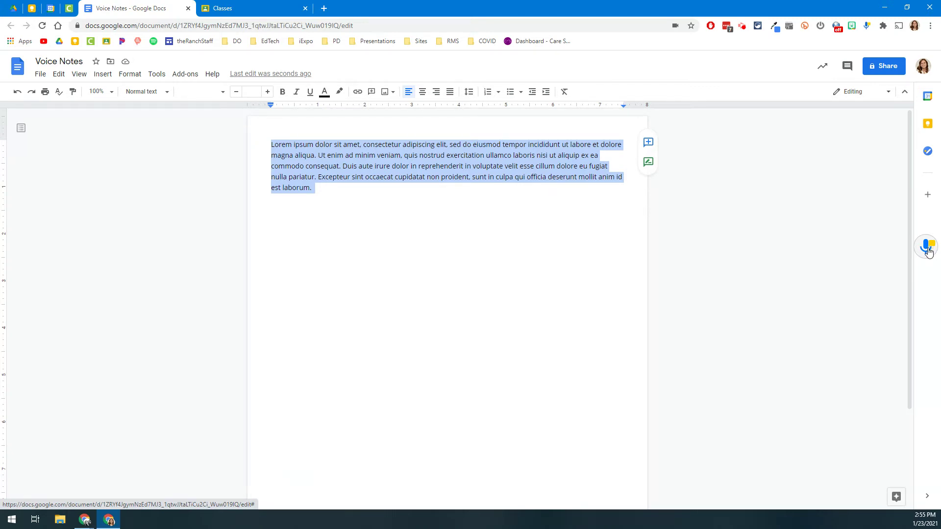
left_click(928, 249)
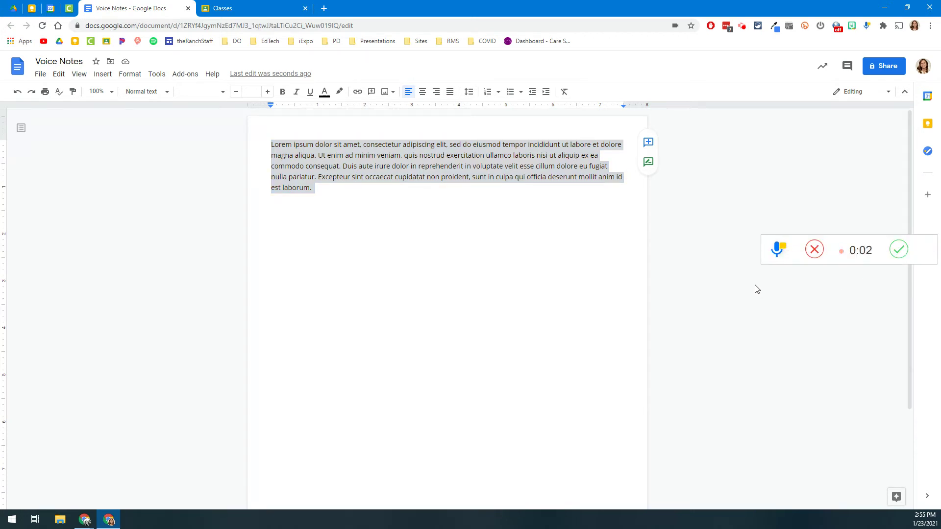
Finish the Talk and Comment recording and post its copied link as a comment on the paragraph.
left_click(899, 251)
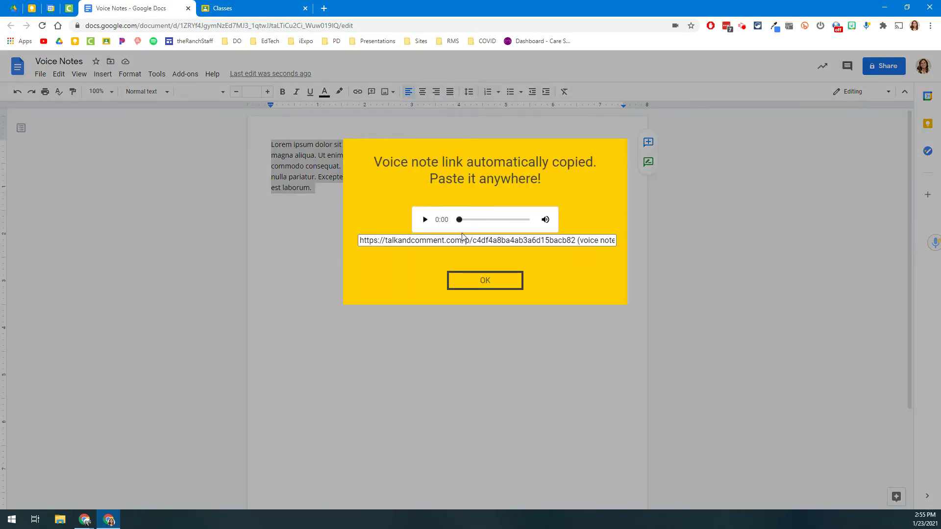
left_click(457, 239)
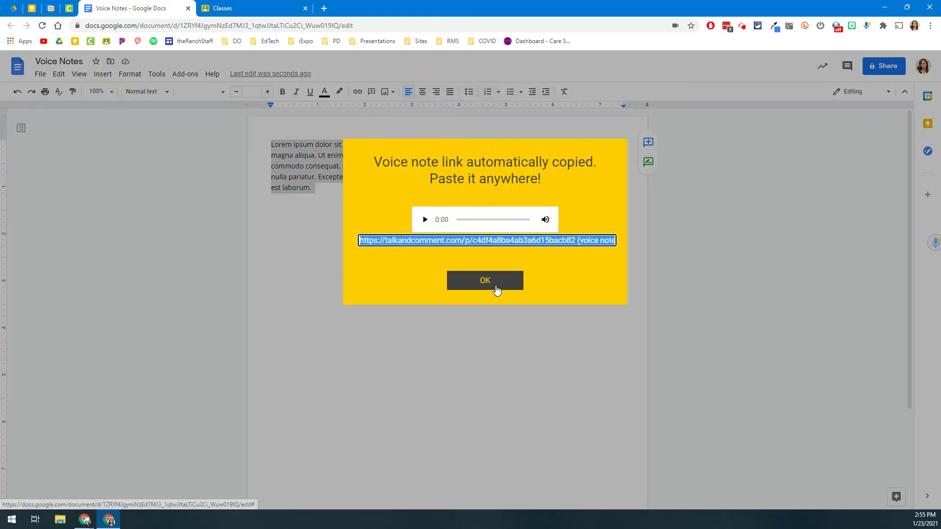
left_click(495, 287)
left_click(648, 143)
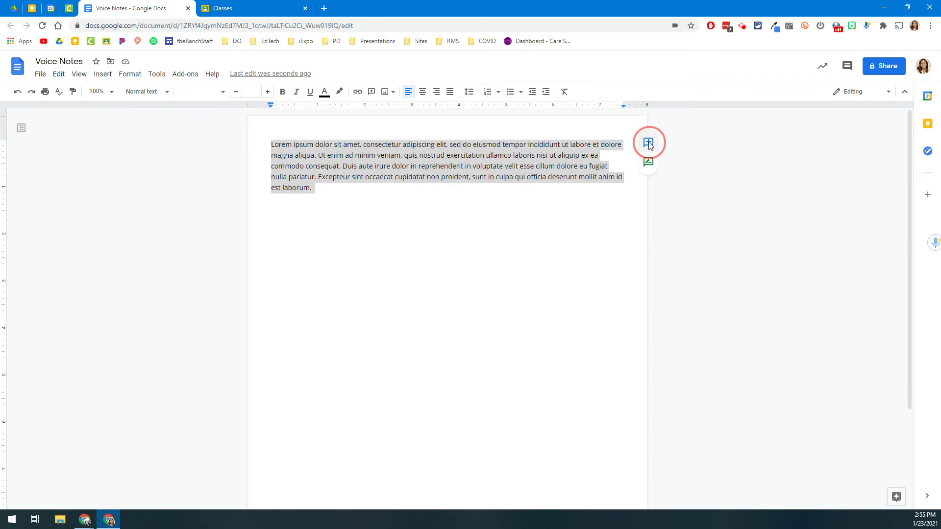
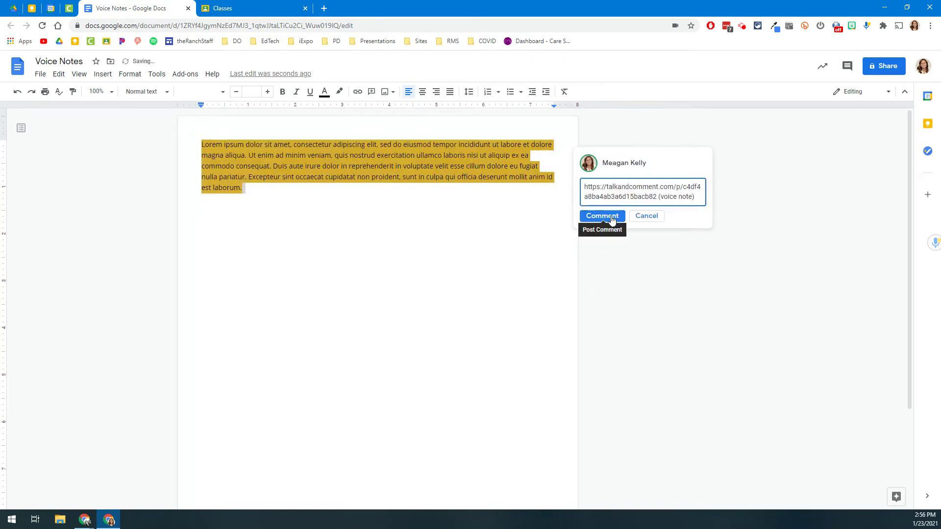
left_click(605, 216)
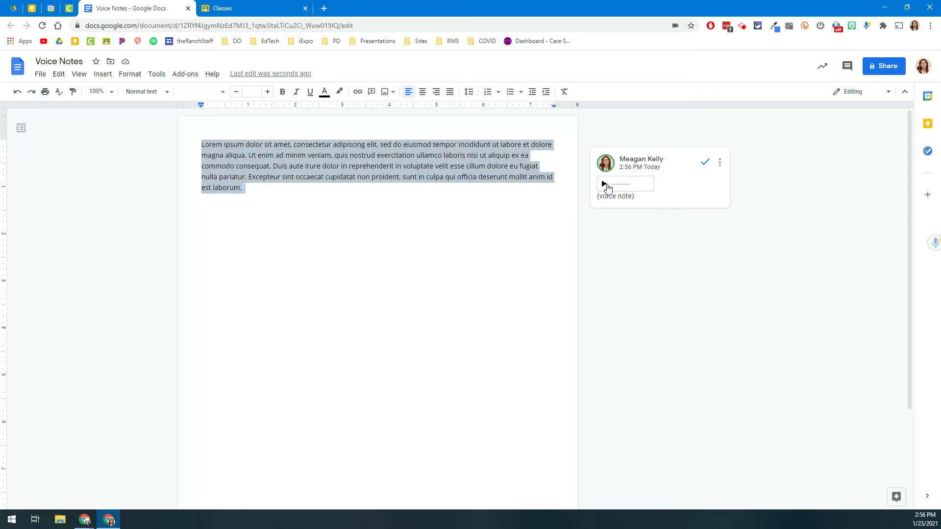
In Math 7, post a 5-second Mote voice-note class comment on 'Remember to finish 1.1 assignment.' and start a Talk and Comment recording.
left_click(222, 13)
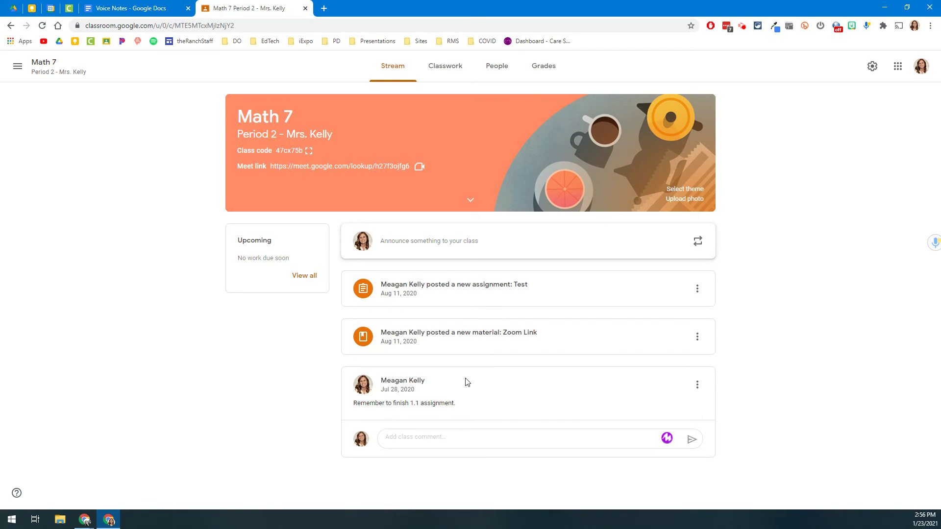
left_click(465, 438)
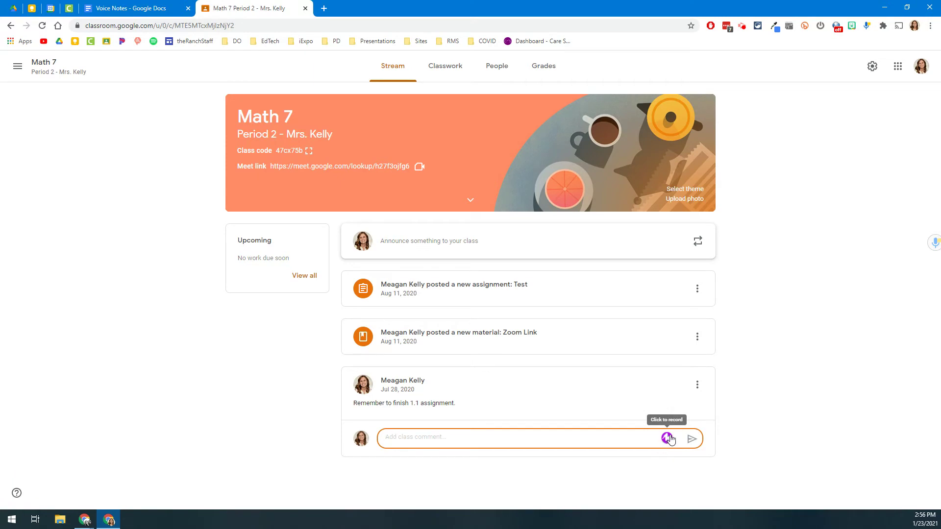
left_click(668, 440)
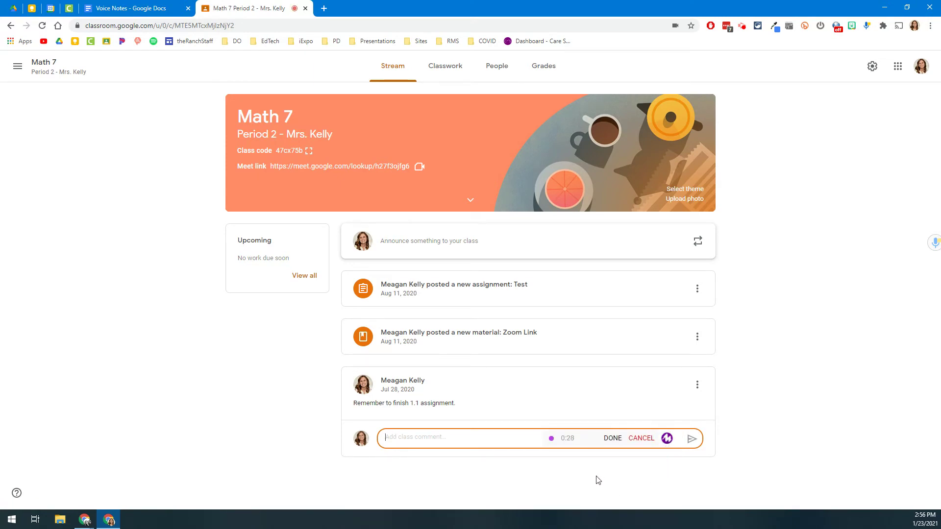
left_click(612, 438)
left_click(692, 439)
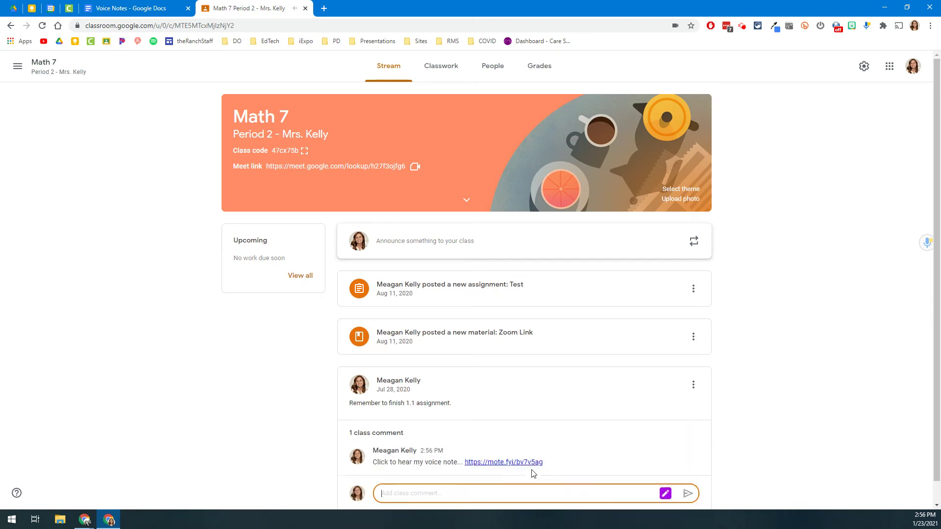
scroll(516, 452, "down", 1)
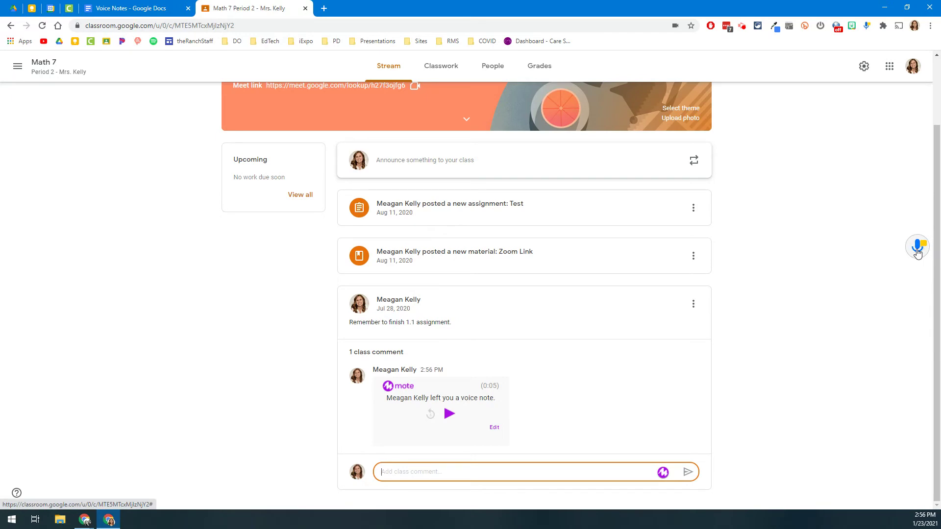
left_click(918, 250)
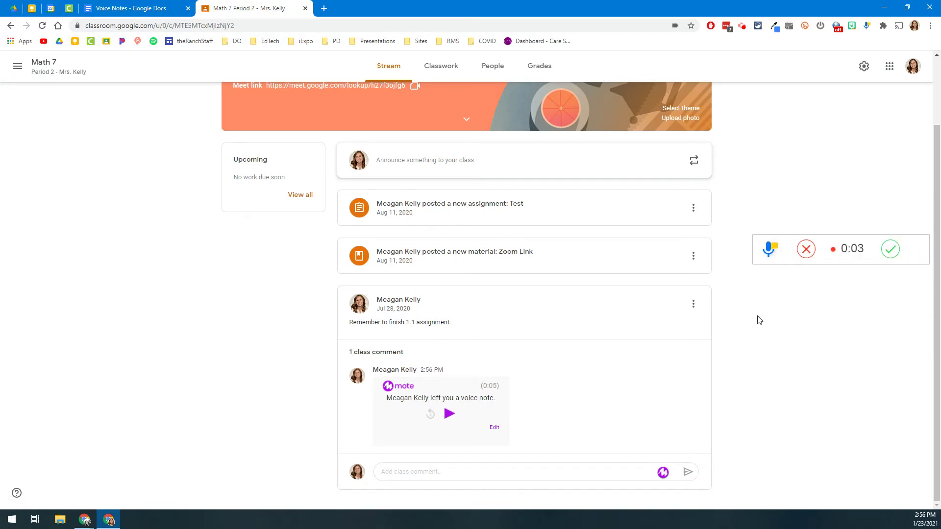
Finish the Talk and Comment recording and post its copied link as a second class comment.
left_click(896, 257)
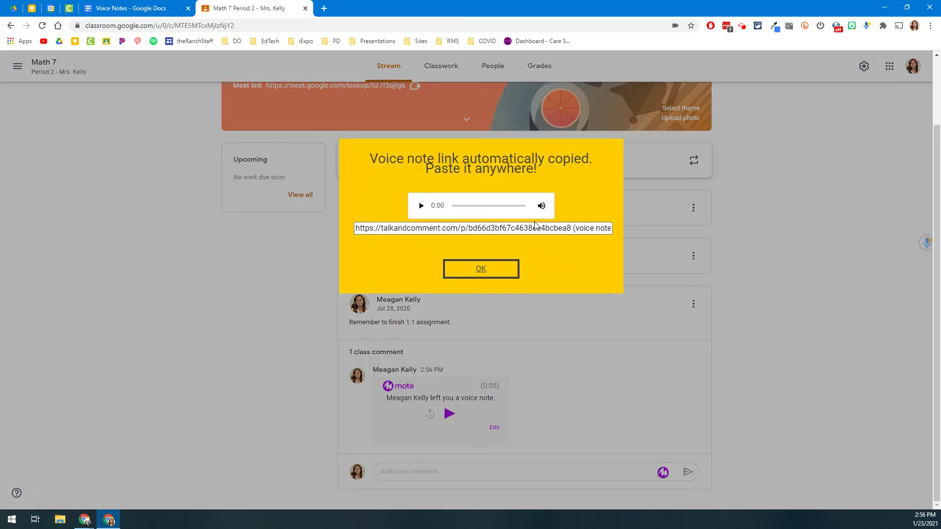
triple_click(534, 228)
left_click(481, 269)
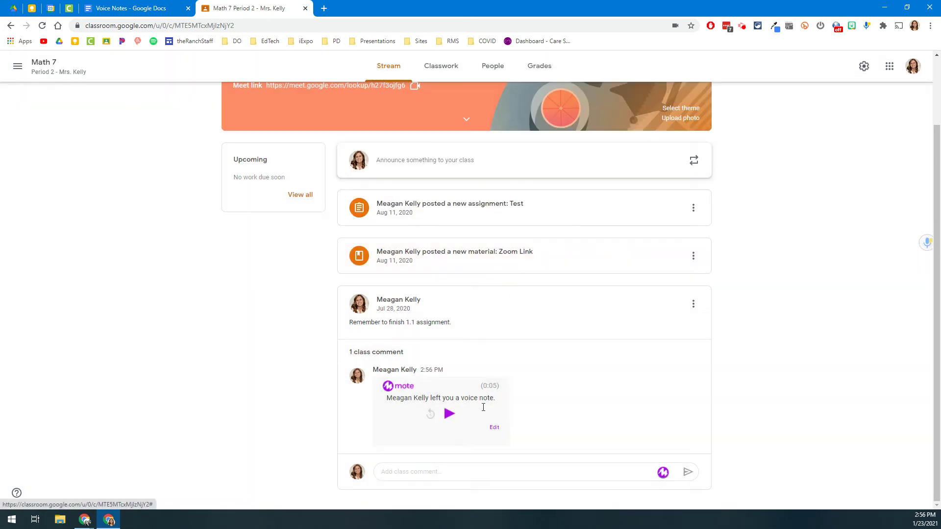
left_click(458, 472)
left_click(688, 474)
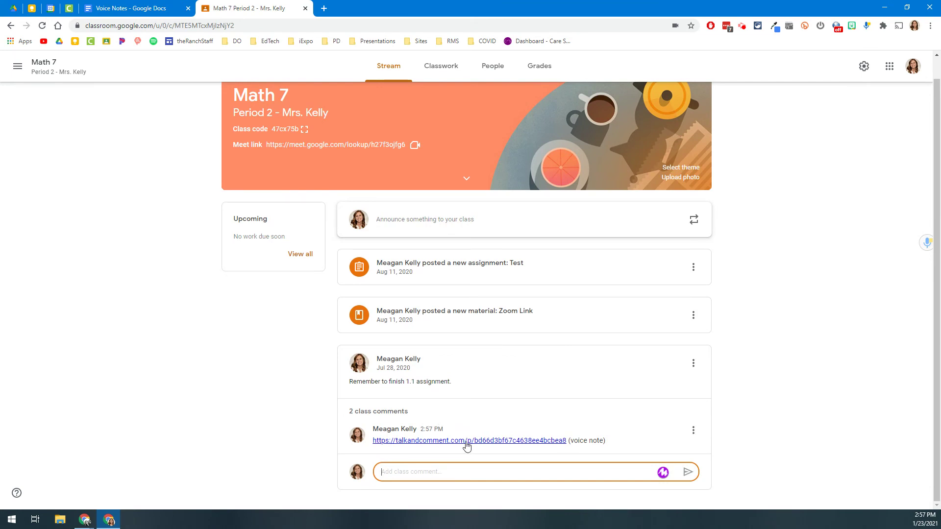
left_click(351, 415)
Reload the class stream and play the Talk and Comment voice note in the second class comment.
scroll(349, 400, "down", 2)
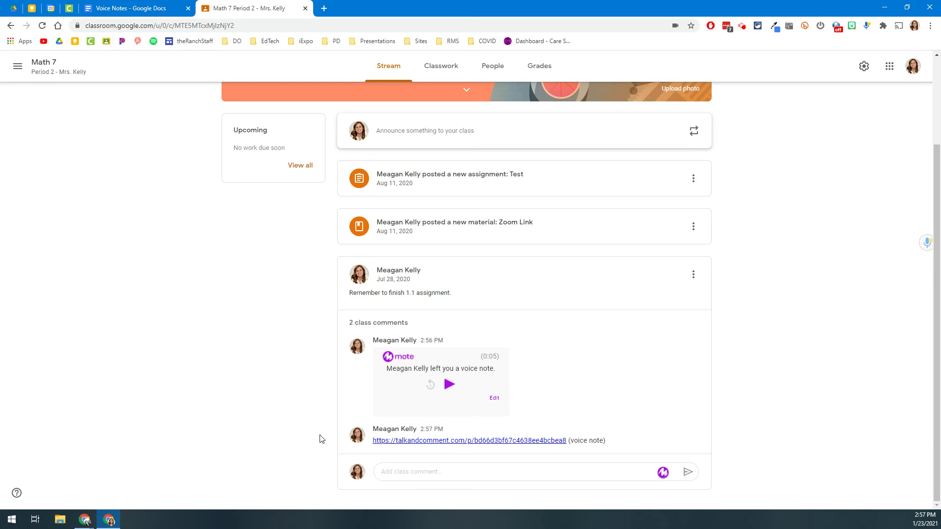
key("F5")
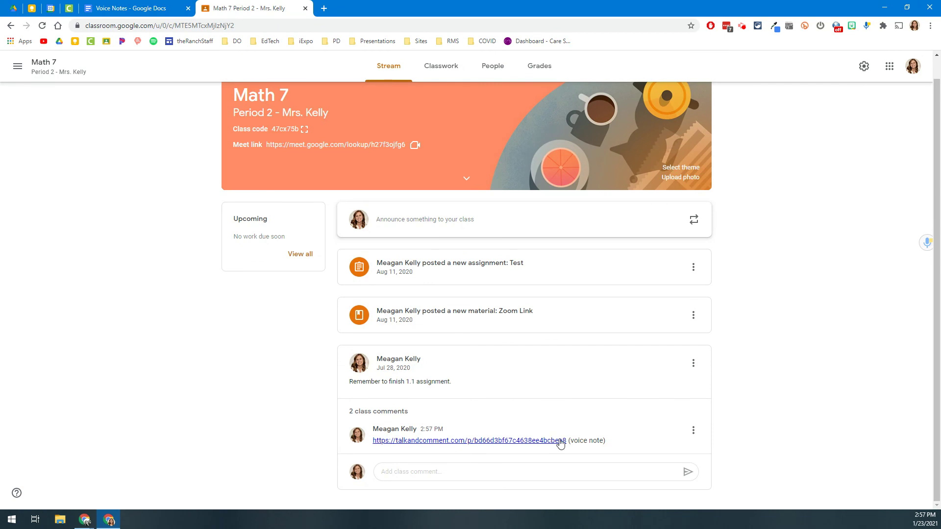
left_click(418, 410)
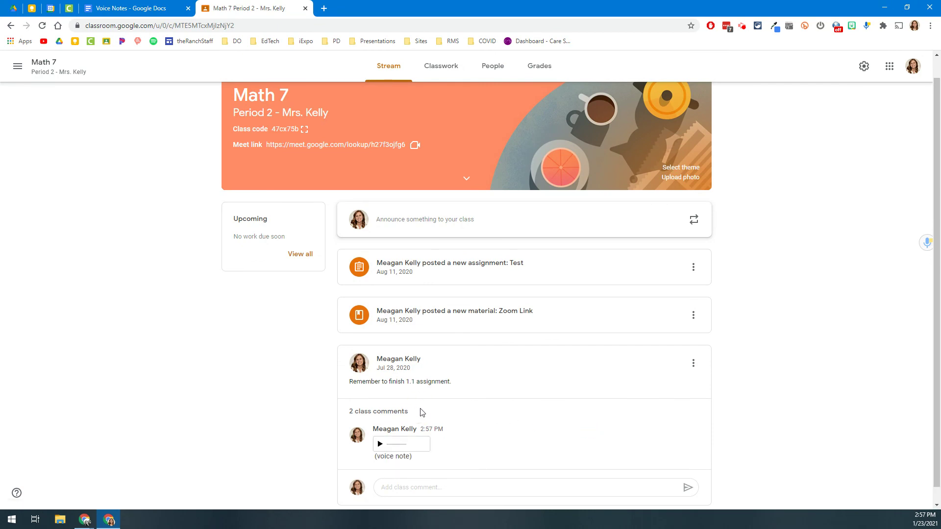
left_click(380, 446)
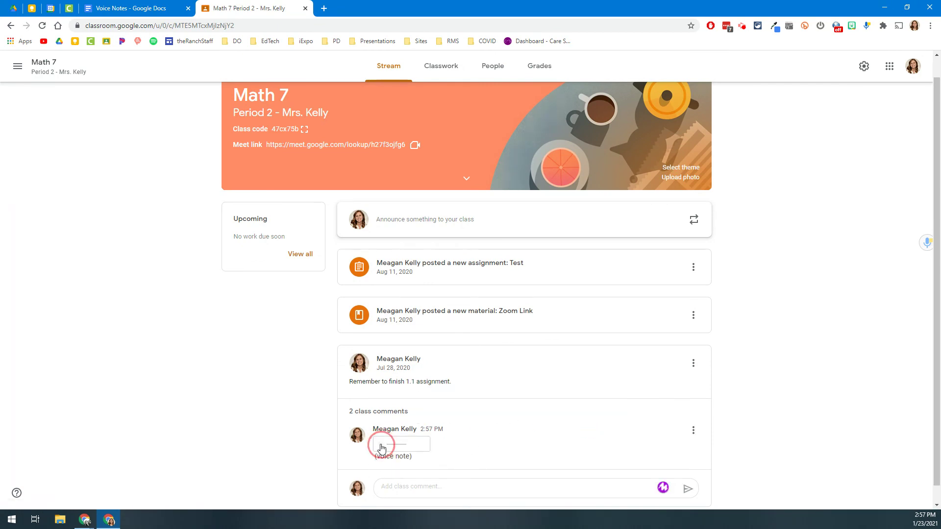